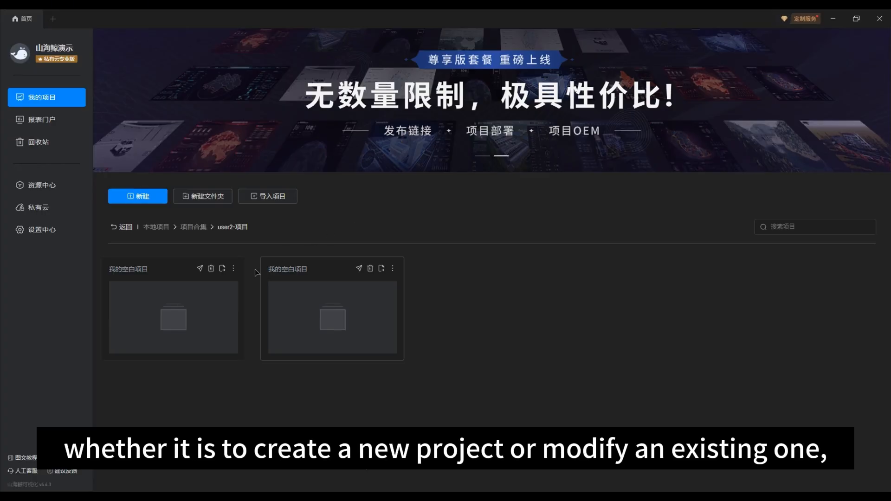
Open the data editing window for the first blank project in the project list, and close it again.
{"action": "left_click", "coordinate": [235, 269]}
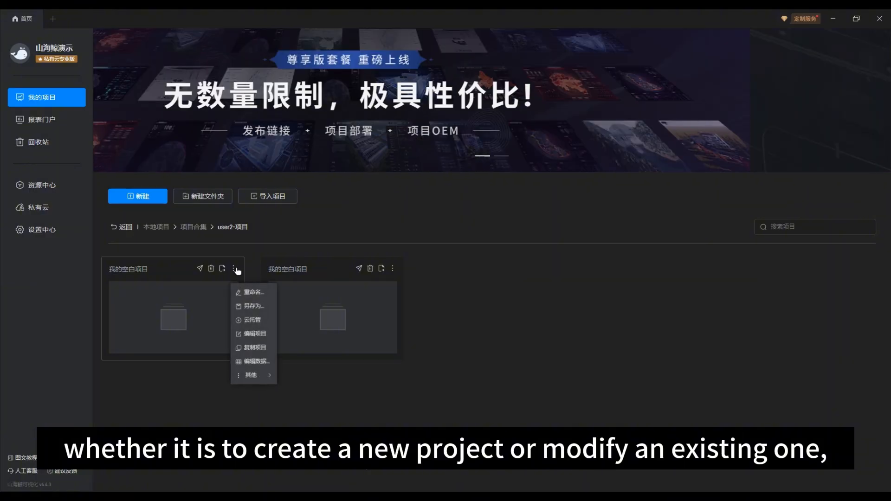
{"action": "left_click", "coordinate": [259, 362]}
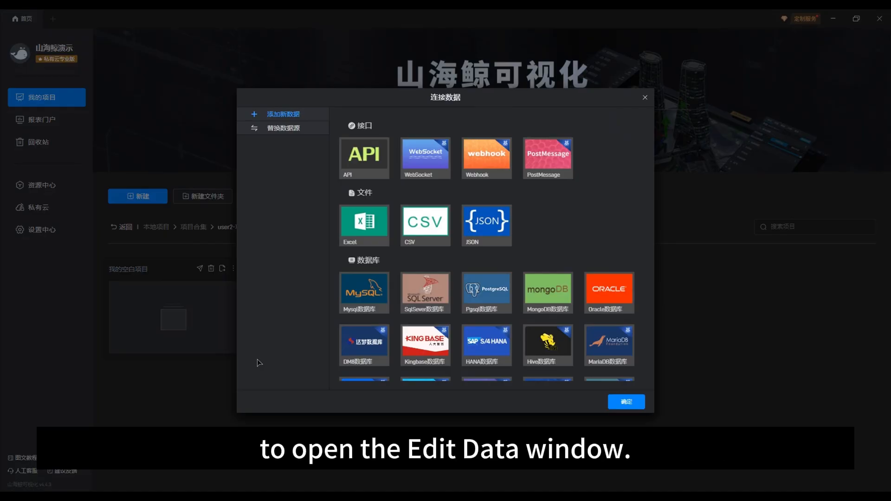
{"action": "left_click", "coordinate": [645, 99]}
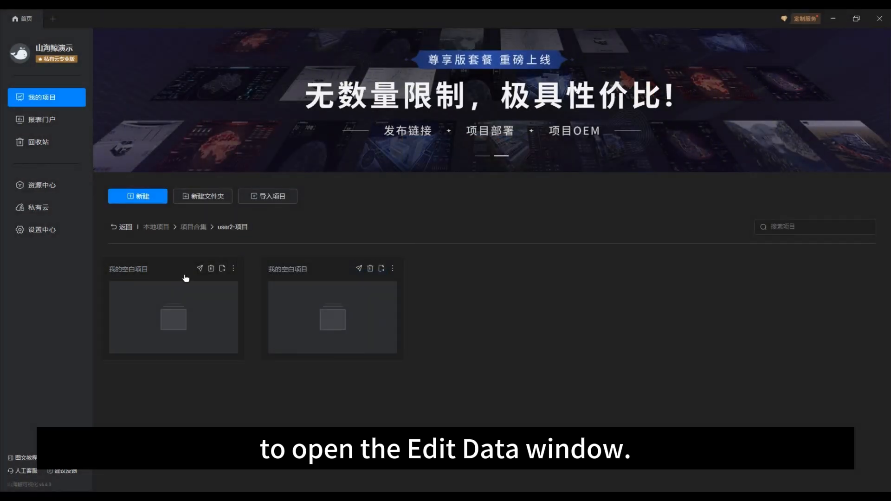
Open the first blank project in the dashboard editor and bring up its window for adding data.
{"action": "left_click", "coordinate": [142, 308]}
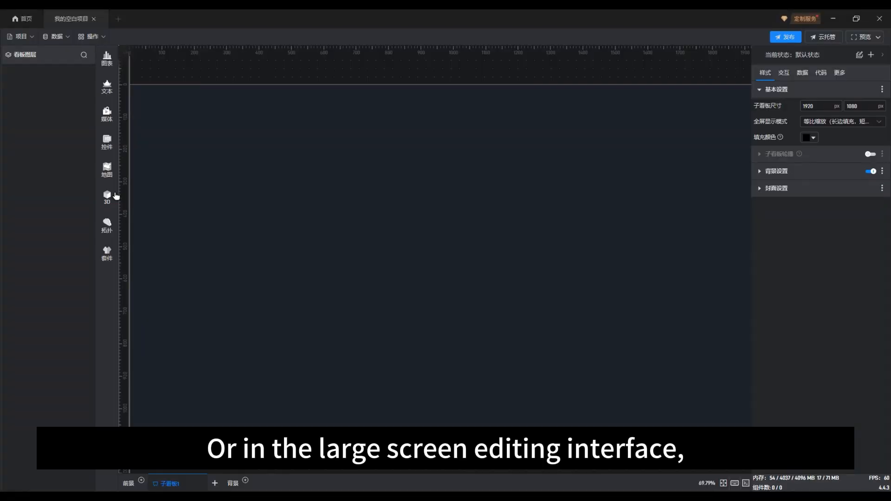
{"action": "left_click", "coordinate": [54, 39]}
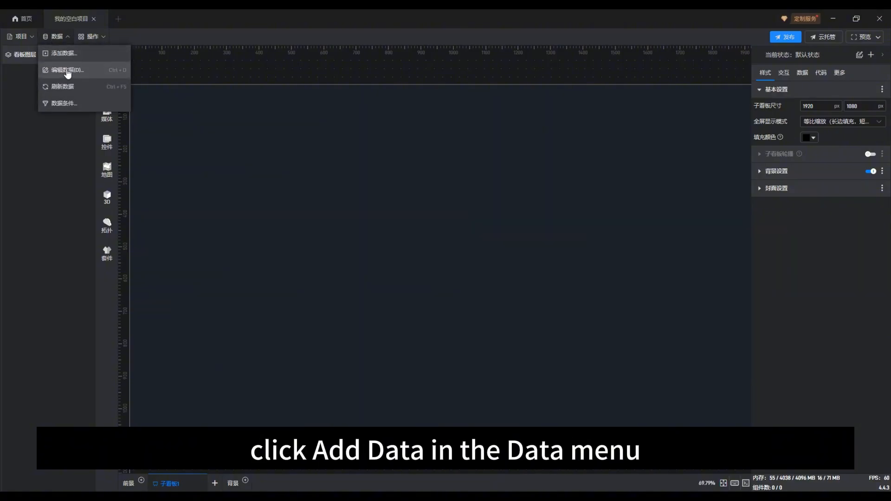
{"action": "left_click", "coordinate": [60, 53]}
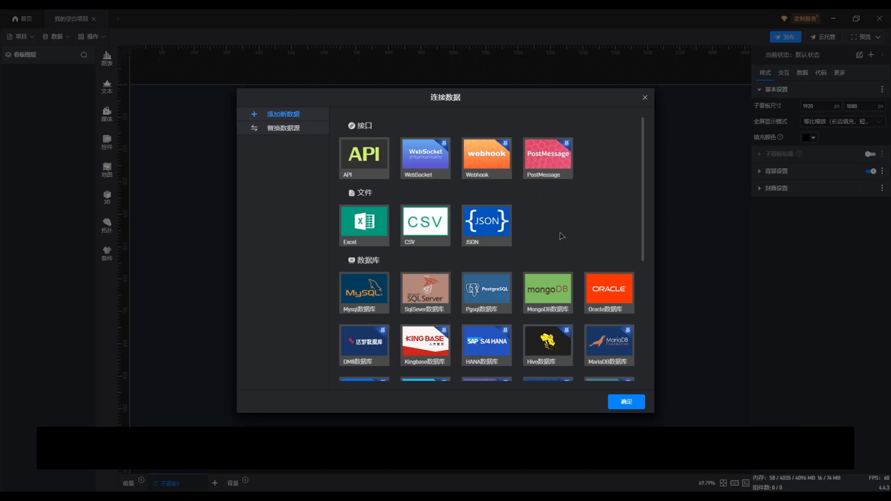
Create an Excel connection and load Excel示例数据.xlsx from the 示例数据 folder as its source file.
{"action": "left_click", "coordinate": [348, 232]}
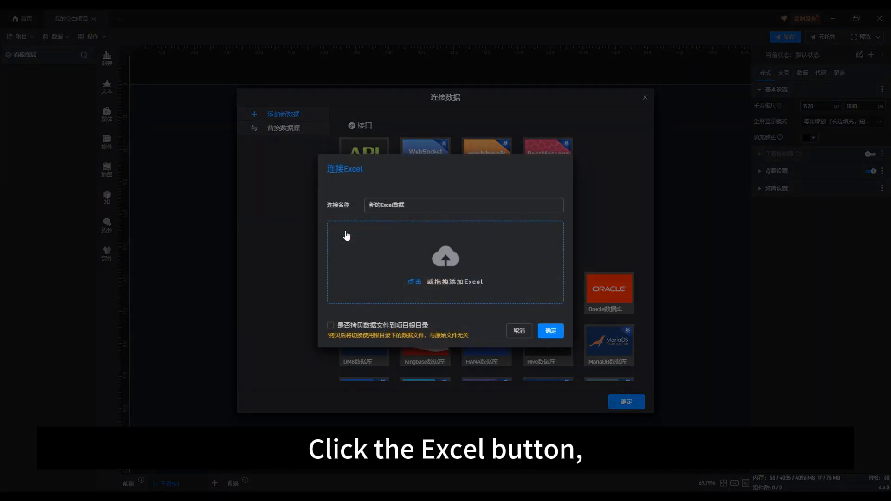
{"action": "left_click", "coordinate": [430, 280]}
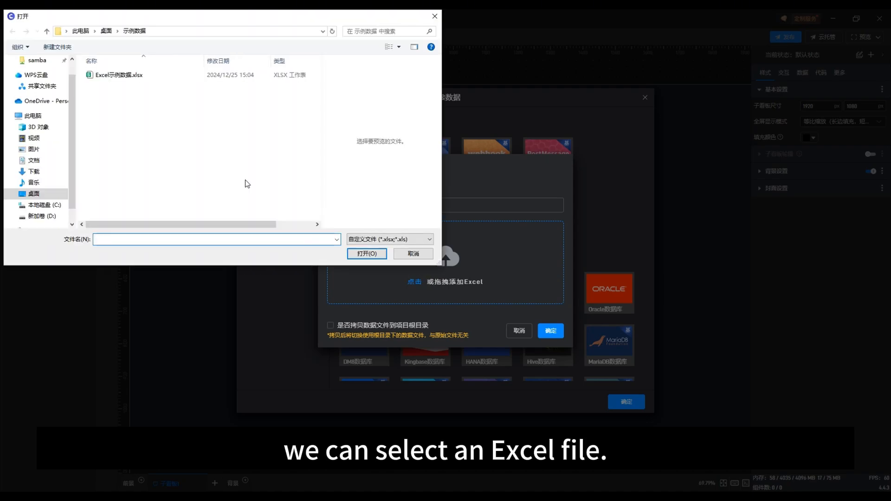
{"action": "left_click", "coordinate": [137, 75]}
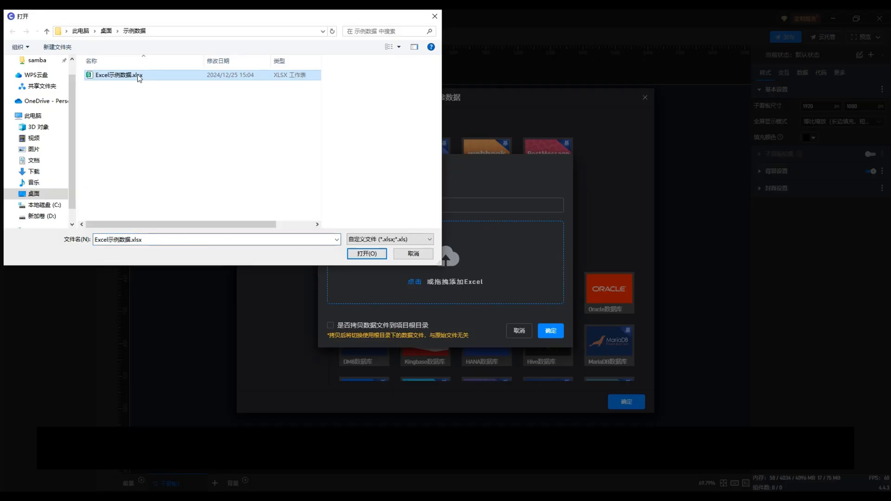
{"action": "left_click", "coordinate": [359, 253]}
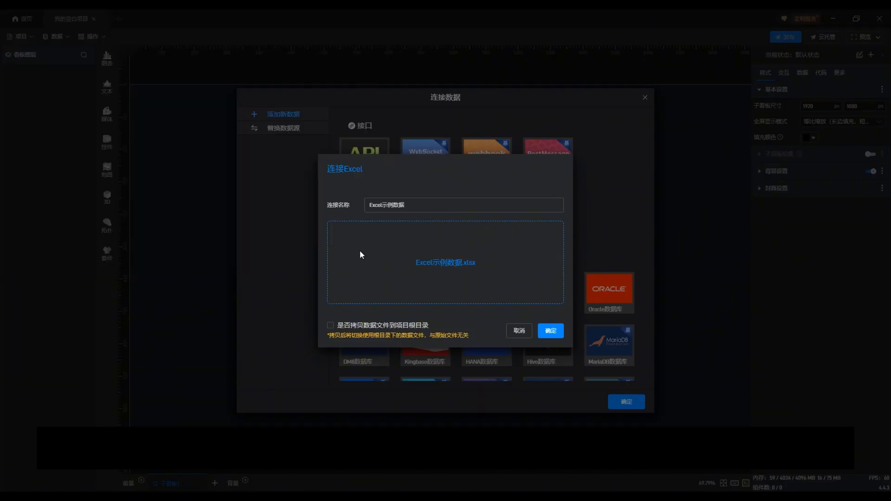
Enable copying the data file to the project root directory and confirm the Excel connection.
{"action": "left_click", "coordinate": [409, 204]}
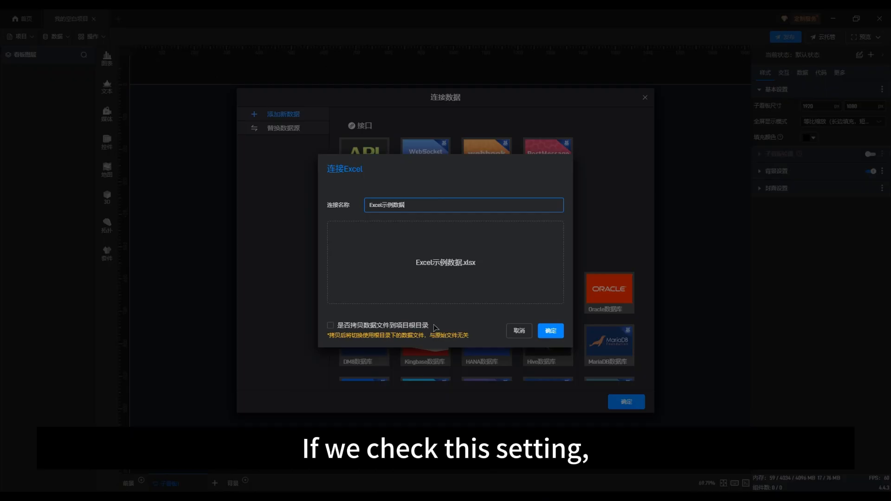
{"action": "left_click", "coordinate": [330, 326]}
{"action": "left_click", "coordinate": [330, 326]}
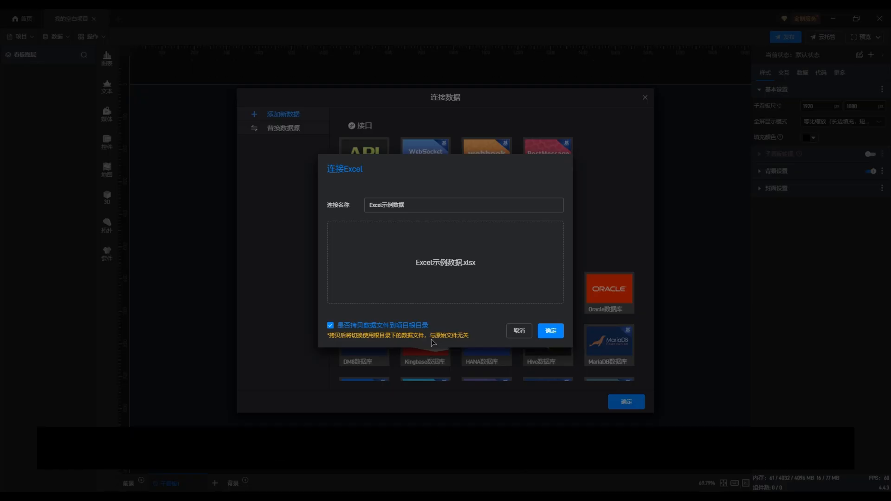
{"action": "left_click", "coordinate": [547, 335]}
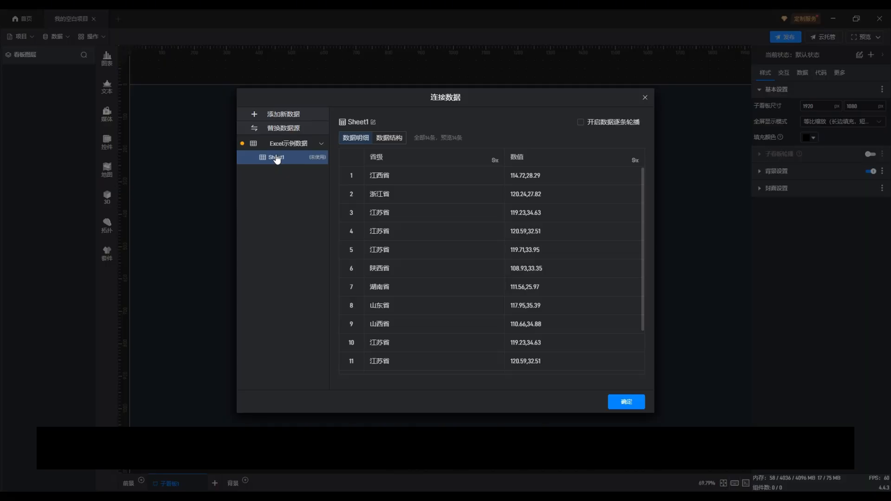
Examine the type options for the 省级 field in Sheet1 and the sheet's data structure, ending back at the data details.
{"action": "right_click", "coordinate": [471, 162]}
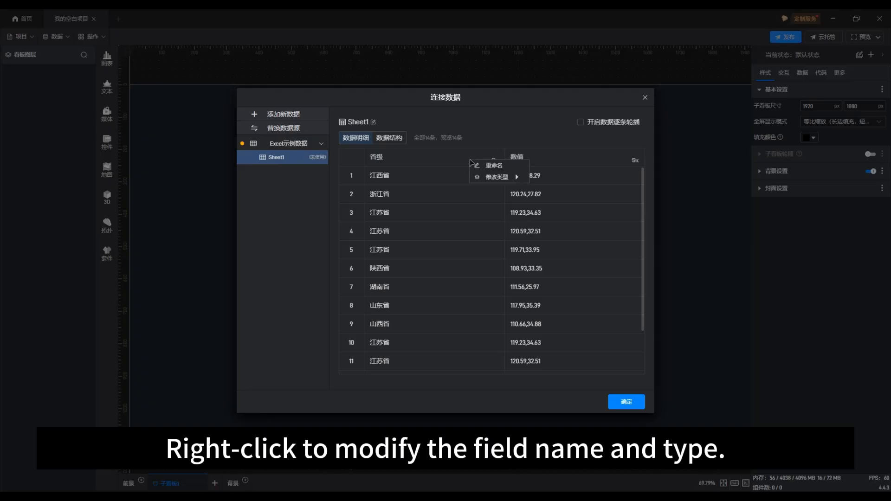
{"action": "mouse_move", "coordinate": [478, 177]}
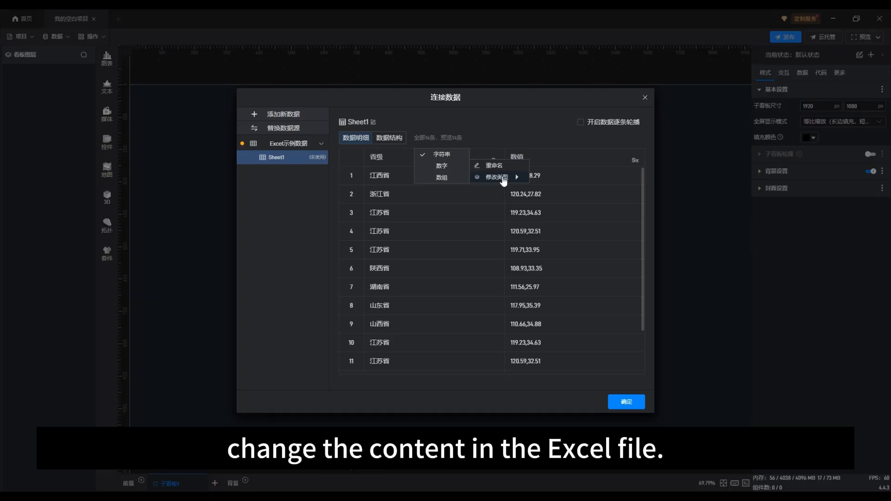
{"action": "left_click", "coordinate": [400, 160]}
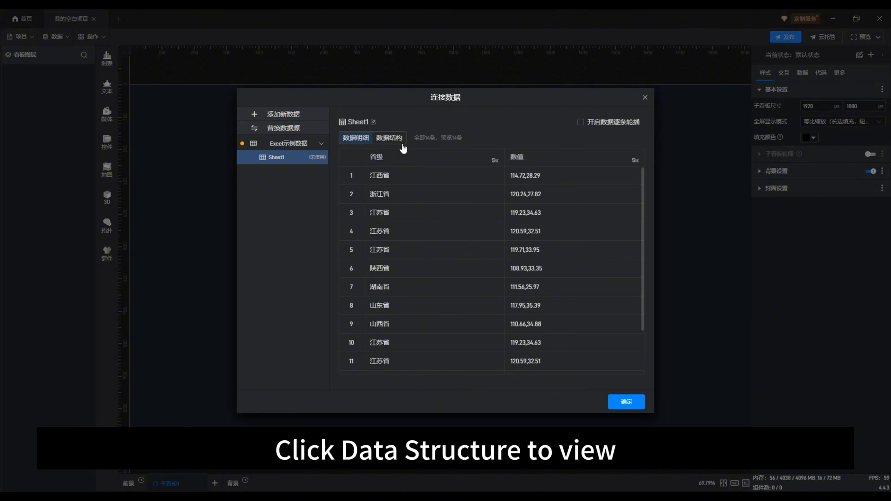
{"action": "left_click", "coordinate": [401, 146]}
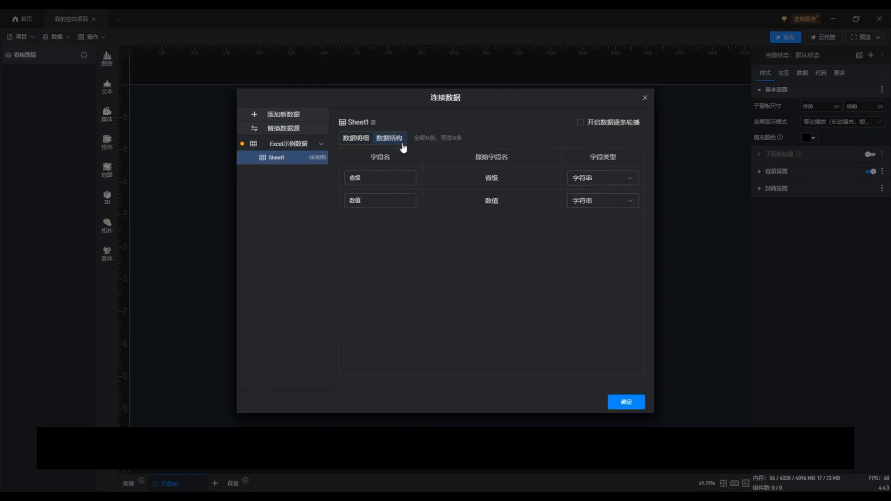
{"action": "left_click", "coordinate": [358, 138]}
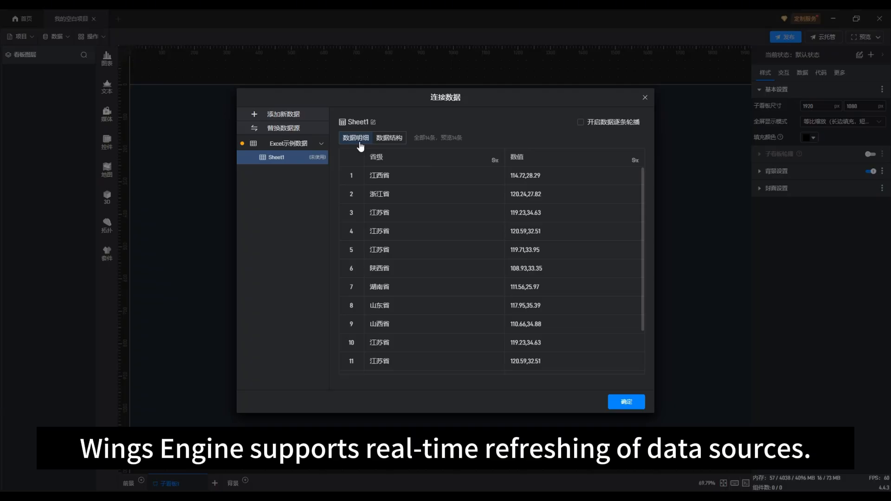
Review the Excel示例数据 source's overall information, its refresh frequency options and the folder holding its file.
{"action": "left_click", "coordinate": [283, 144]}
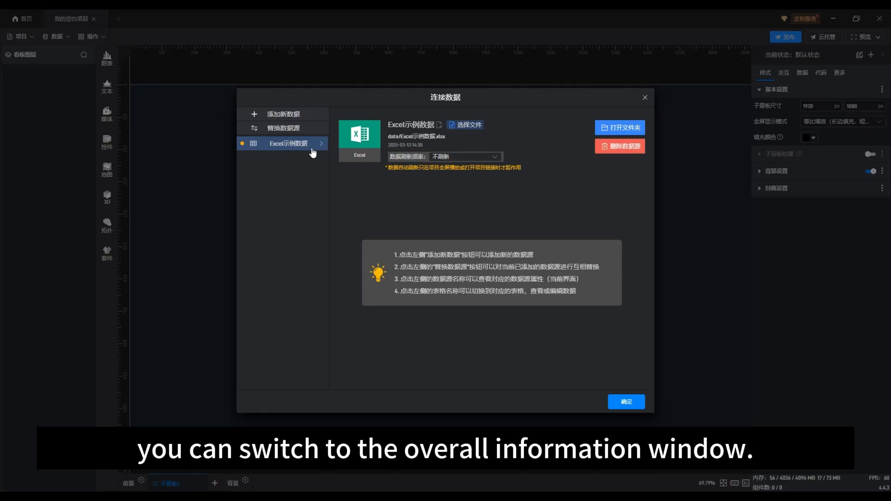
{"action": "left_click", "coordinate": [495, 157]}
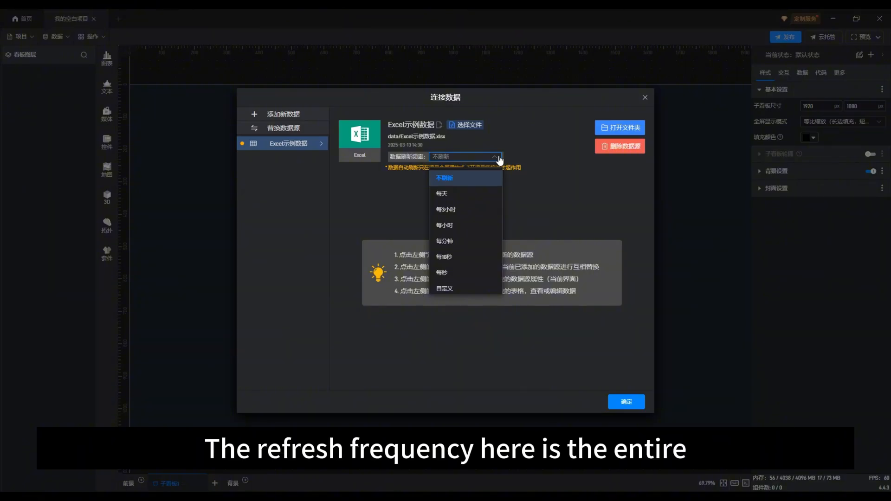
{"action": "left_click", "coordinate": [499, 159]}
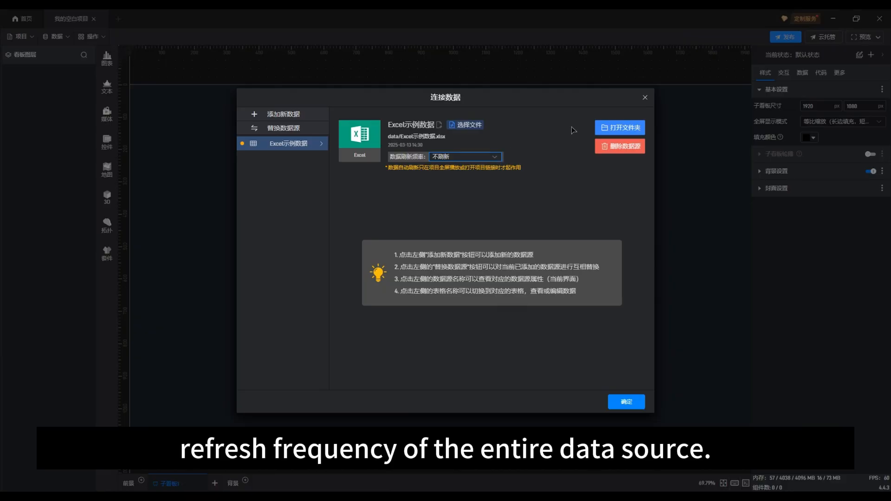
{"action": "left_click", "coordinate": [607, 129]}
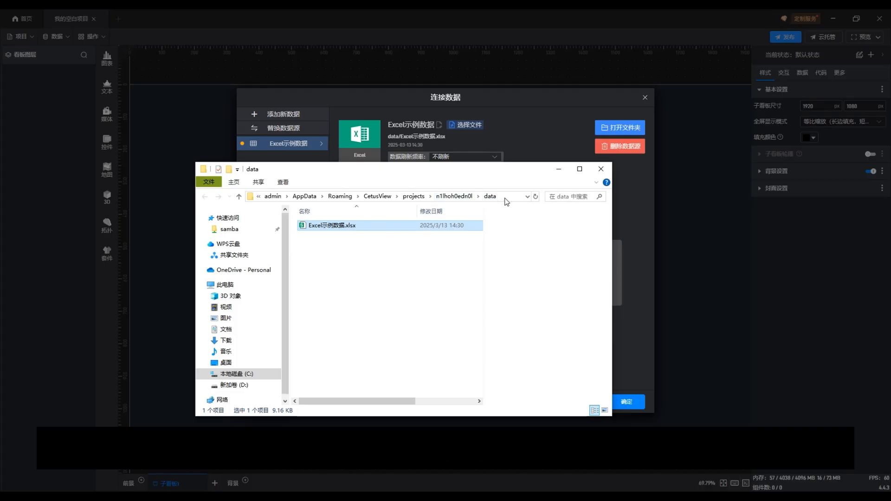
{"action": "left_click", "coordinate": [601, 169]}
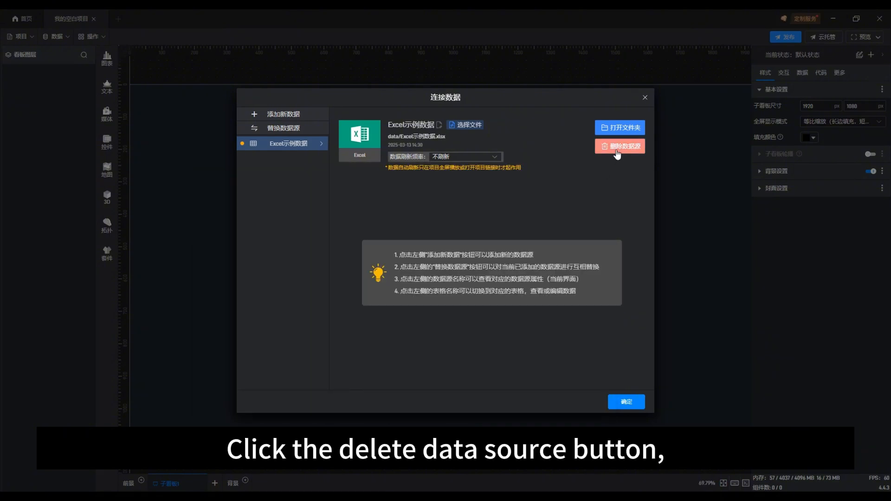
Bring up the deletion confirmation for the Excel示例数据 source and dismiss it.
{"action": "left_click", "coordinate": [617, 150]}
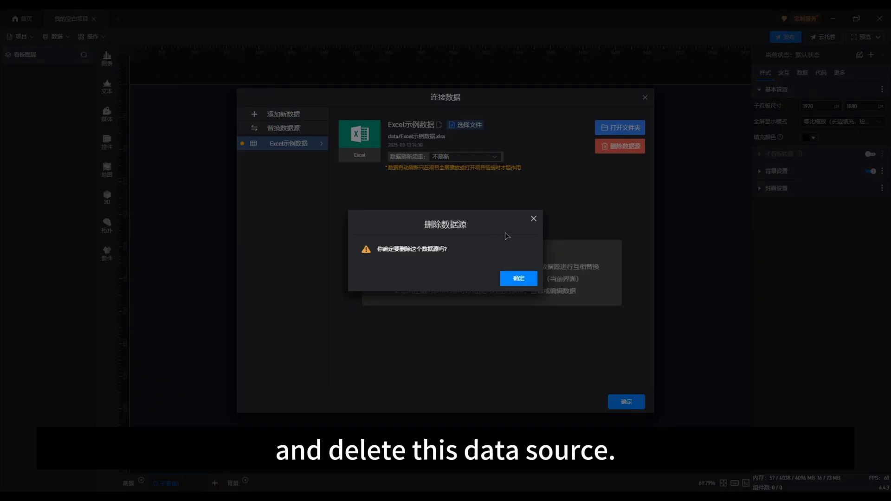
{"action": "left_click", "coordinate": [531, 225]}
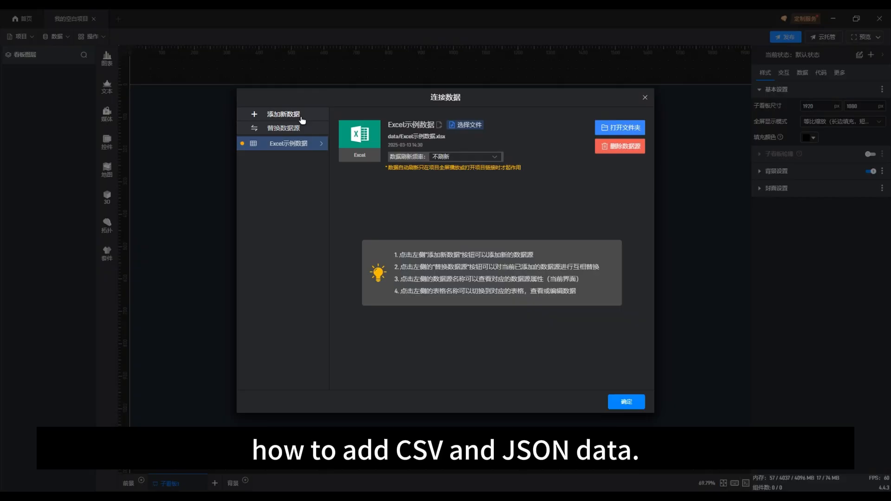
Add a CSV data source from CSV示例数据.csv, leaving the option to copy the file to the project root unchecked.
{"action": "left_click", "coordinate": [300, 116]}
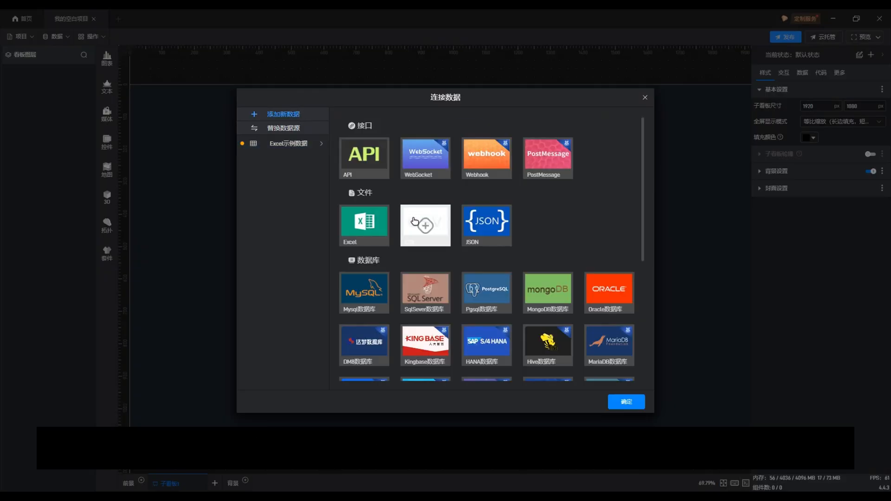
{"action": "left_click", "coordinate": [414, 221]}
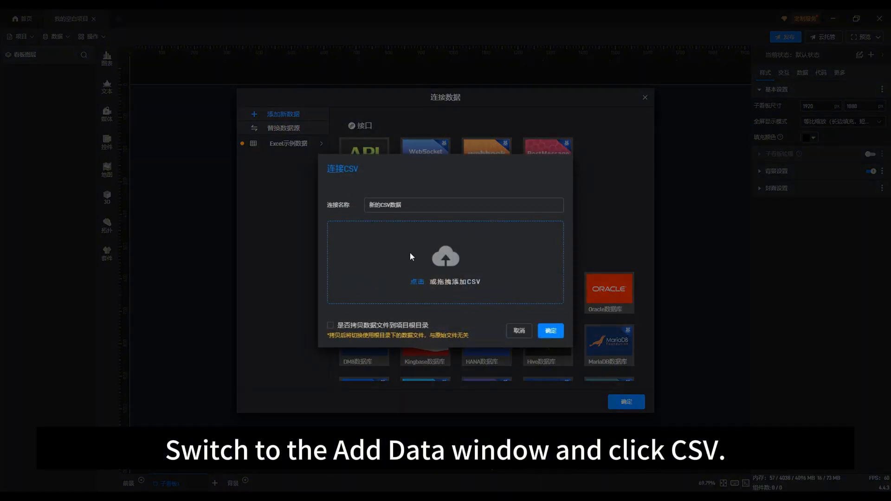
{"action": "left_click", "coordinate": [410, 255]}
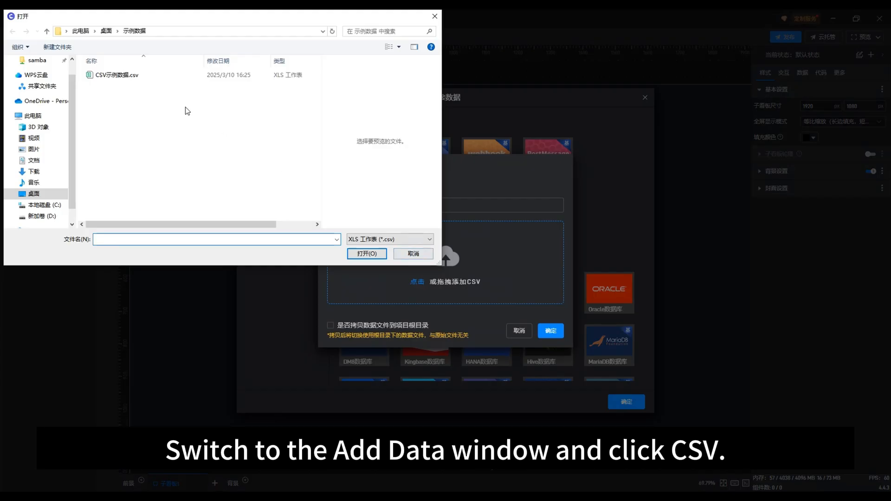
{"action": "left_click", "coordinate": [152, 77]}
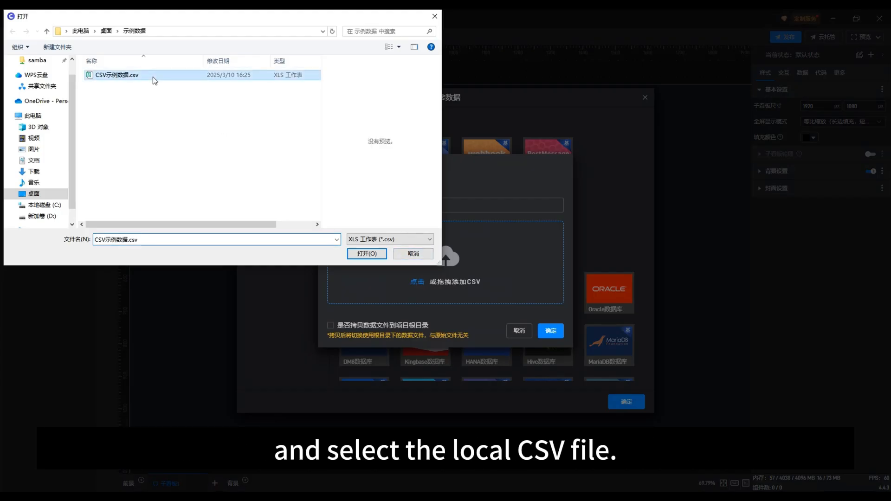
{"action": "left_click", "coordinate": [367, 254]}
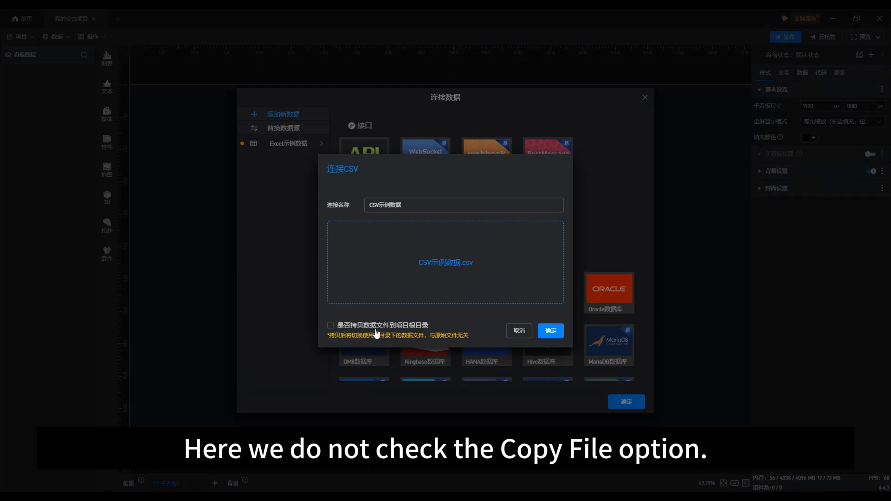
{"action": "left_click", "coordinate": [549, 330]}
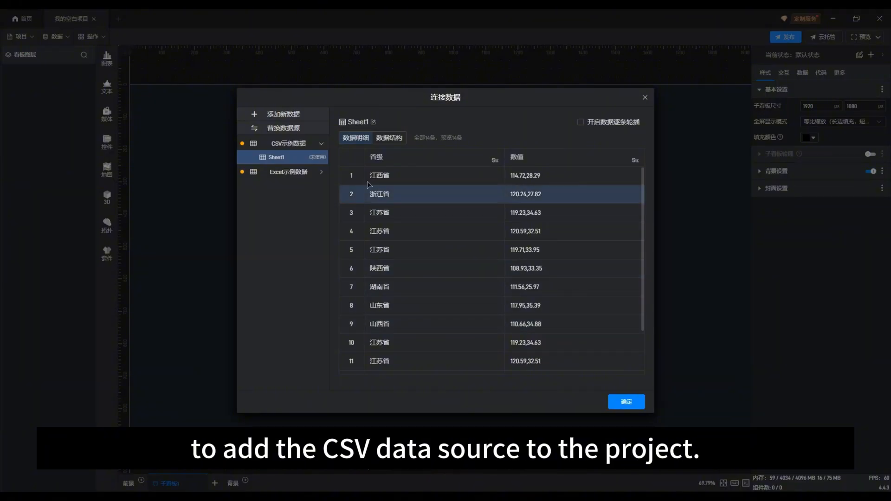
View the CSV示例数据 source's overall information and check the local folder that contains its file.
{"action": "left_click", "coordinate": [284, 144]}
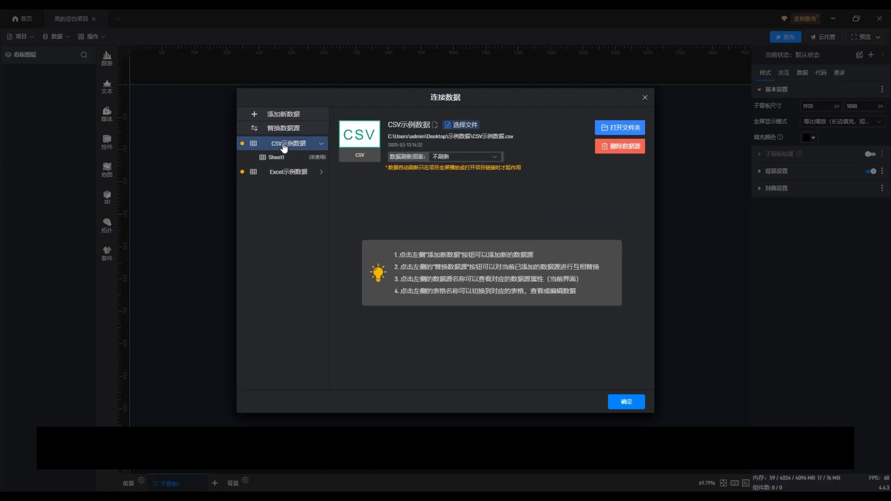
{"action": "left_click", "coordinate": [609, 134]}
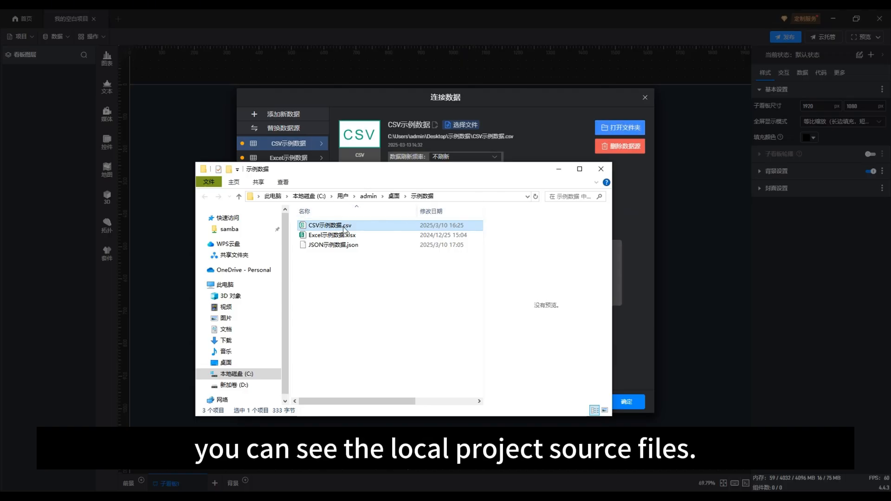
{"action": "left_click", "coordinate": [599, 172]}
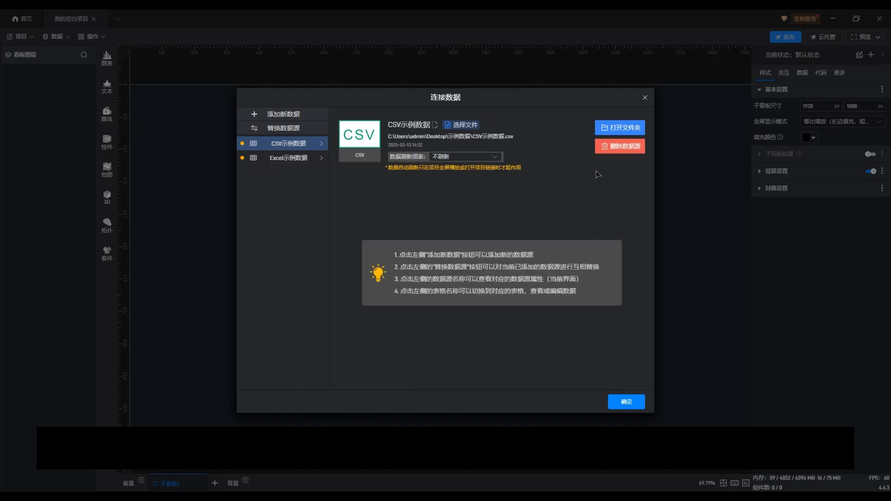
Add a JSON data source from JSON示例数据.json, leaving the option to copy the file to the project root unchecked.
{"action": "left_click", "coordinate": [291, 120]}
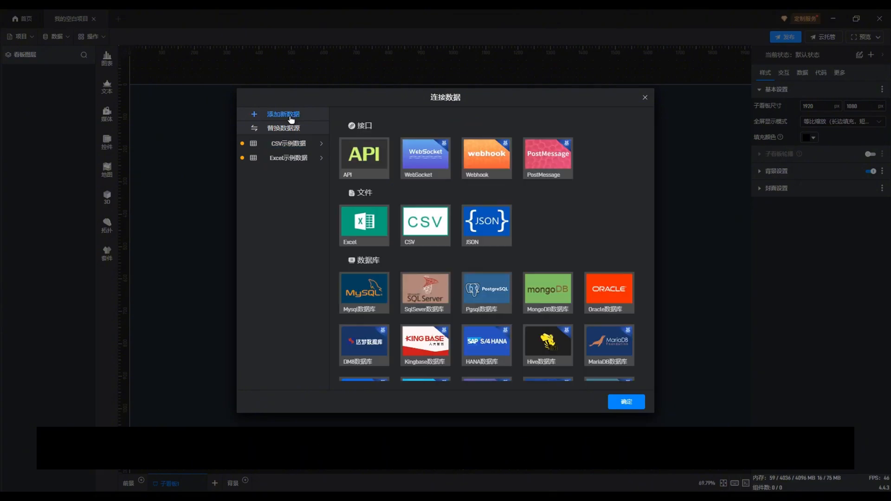
{"action": "left_click", "coordinate": [487, 236]}
{"action": "left_click", "coordinate": [437, 256]}
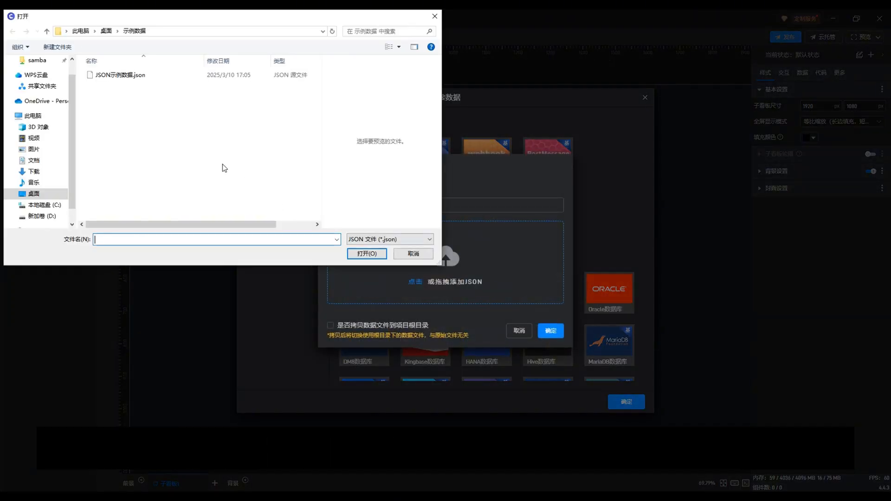
{"action": "left_click", "coordinate": [146, 78]}
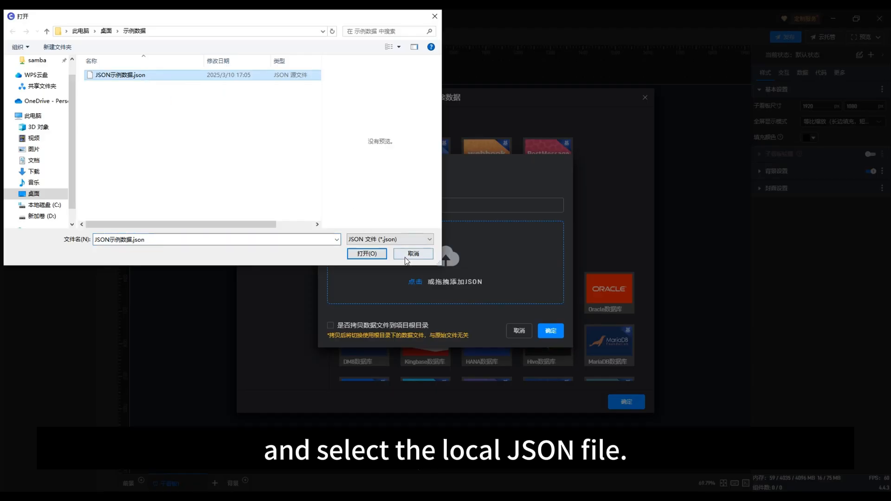
{"action": "left_click", "coordinate": [381, 256]}
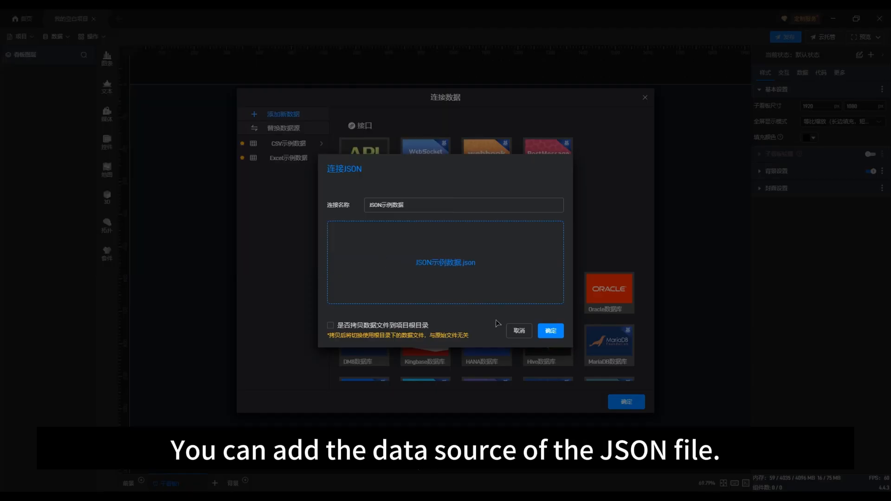
{"action": "left_click", "coordinate": [549, 331]}
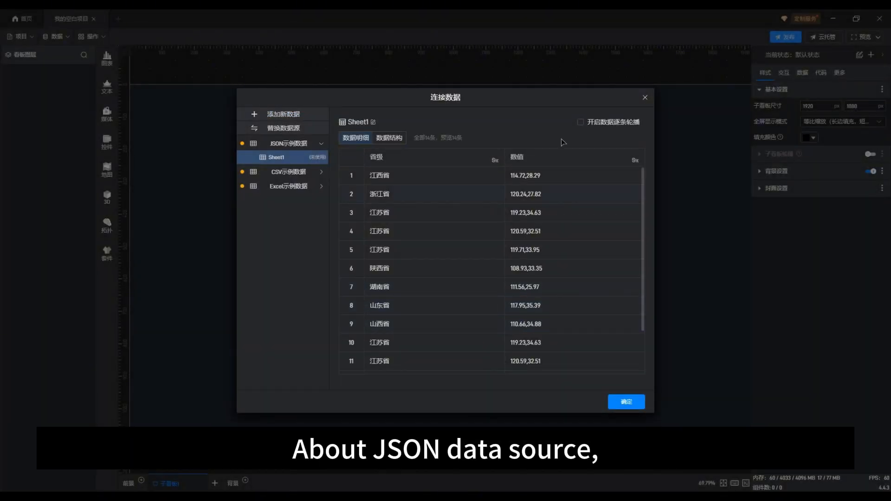
Open the JSON示例数据 source's local file in Notepad to examine its data format, and close the file and its folder.
{"action": "left_click", "coordinate": [303, 144]}
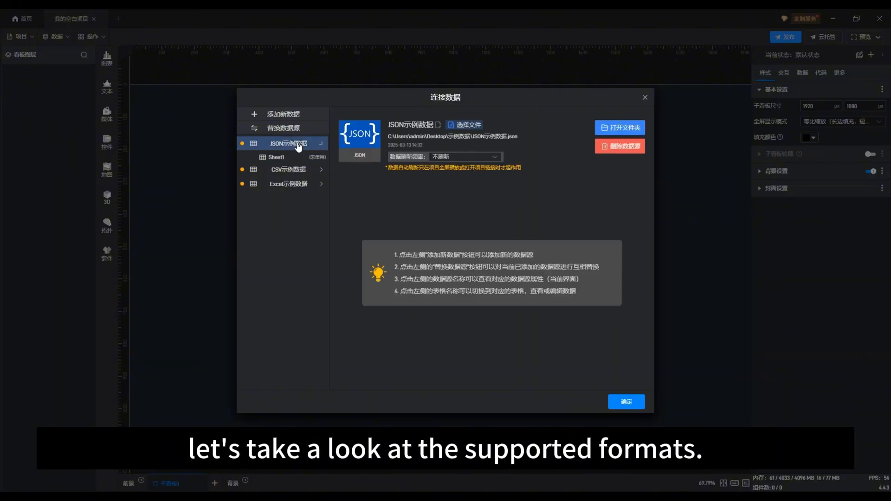
{"action": "left_click", "coordinate": [613, 135]}
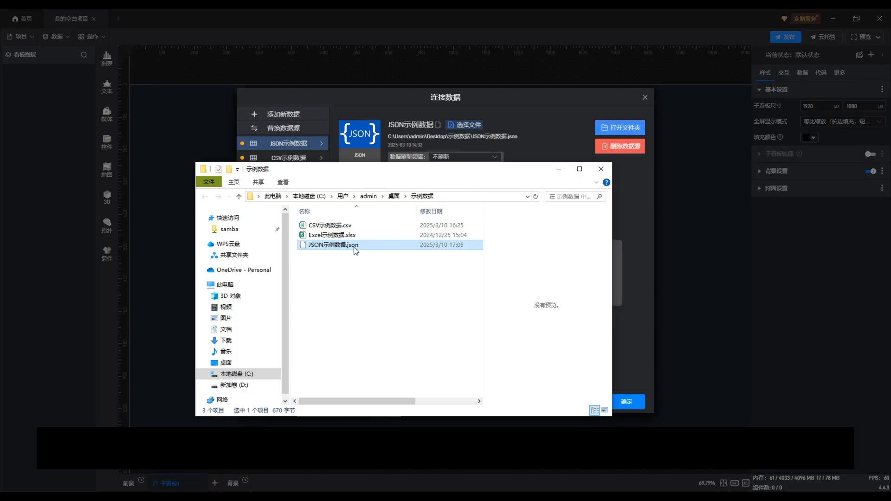
{"action": "right_click", "coordinate": [344, 250]}
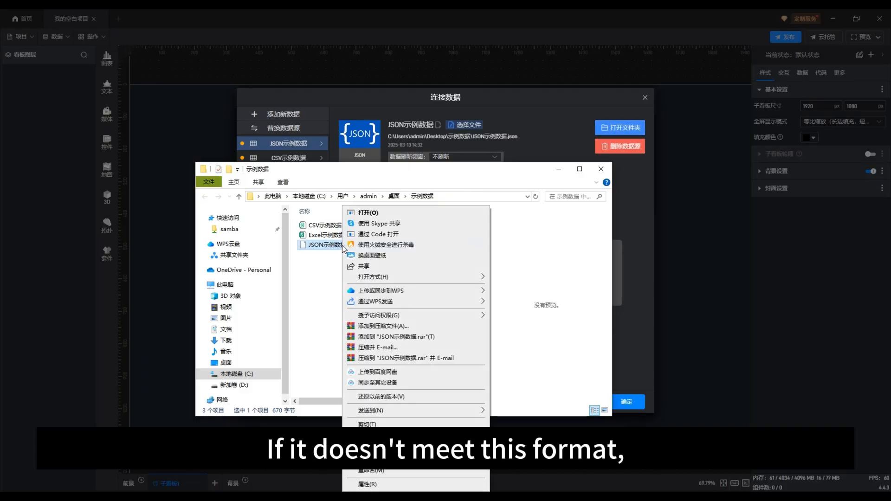
{"action": "mouse_move", "coordinate": [391, 279]}
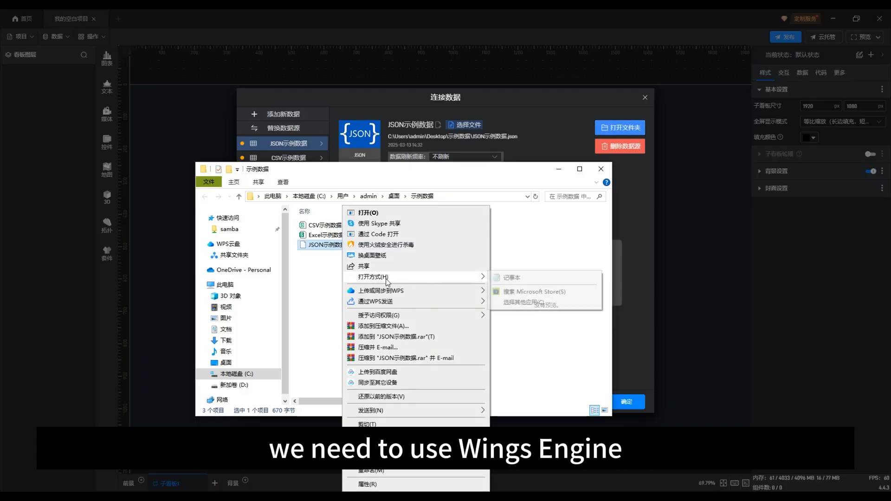
{"action": "left_click", "coordinate": [513, 280]}
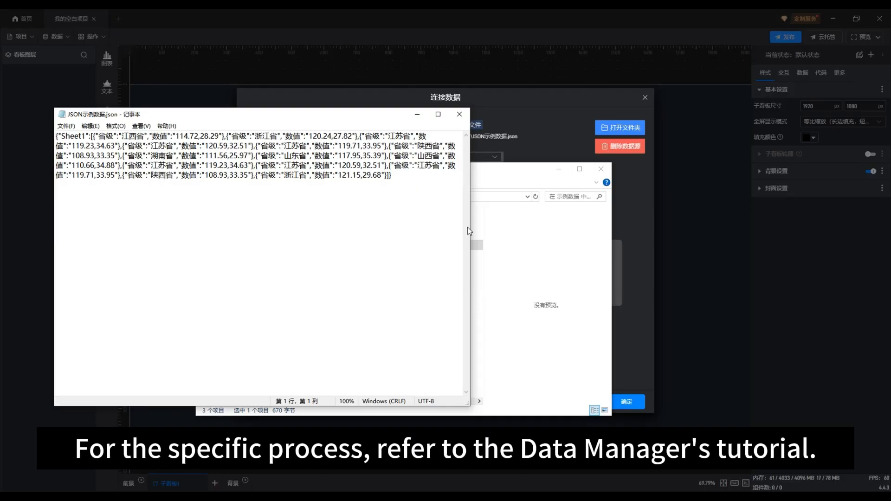
{"action": "left_click", "coordinate": [460, 115]}
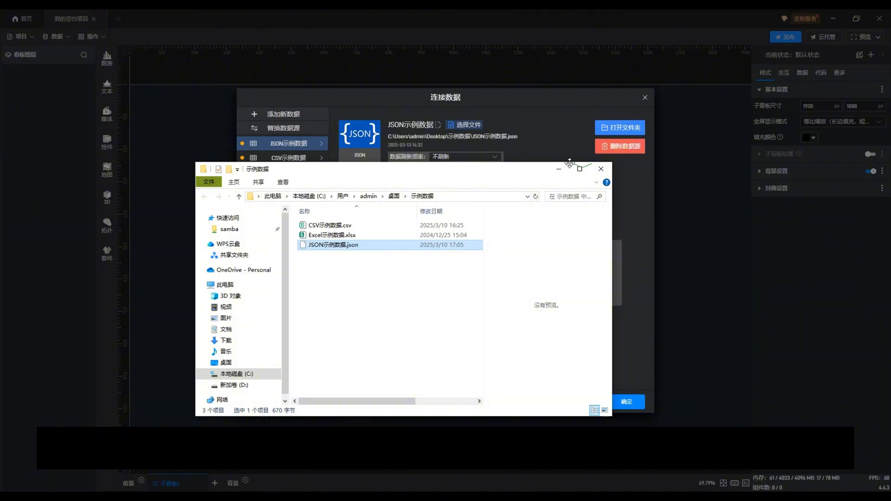
{"action": "left_click", "coordinate": [600, 169]}
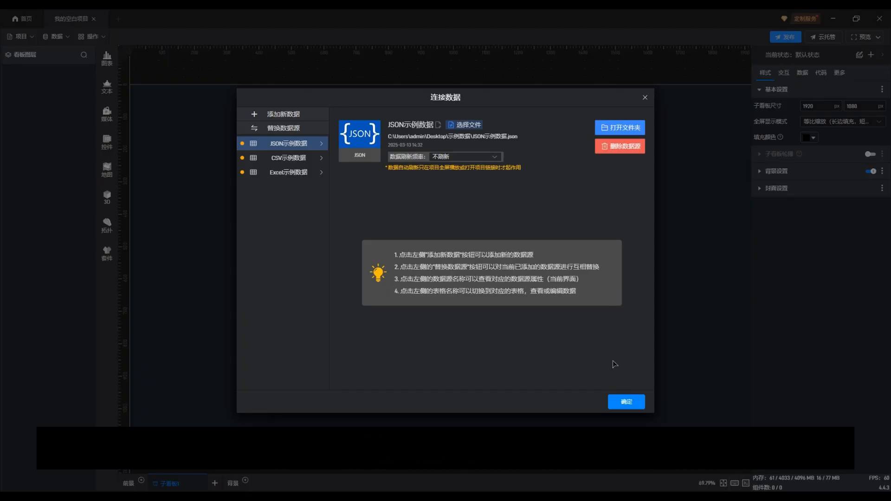
Check the project data folder that holds the copied file of the Excel示例数据 source.
{"action": "left_click", "coordinate": [283, 173]}
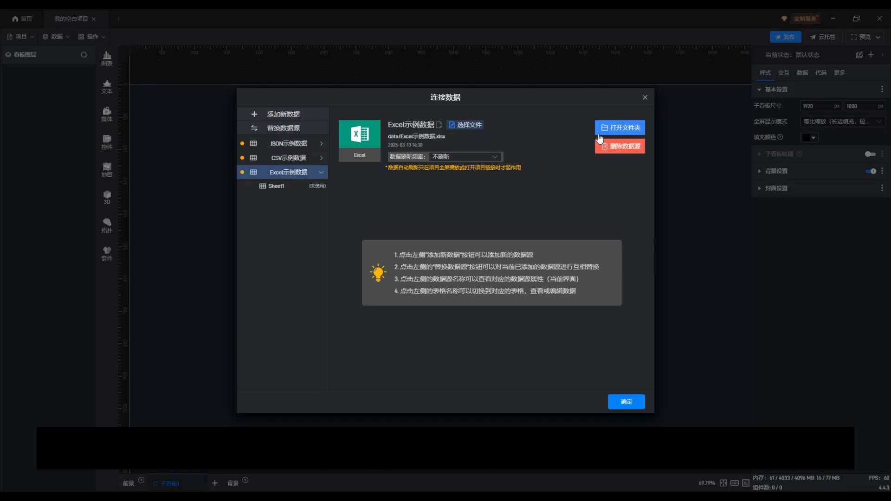
{"action": "left_click", "coordinate": [607, 134]}
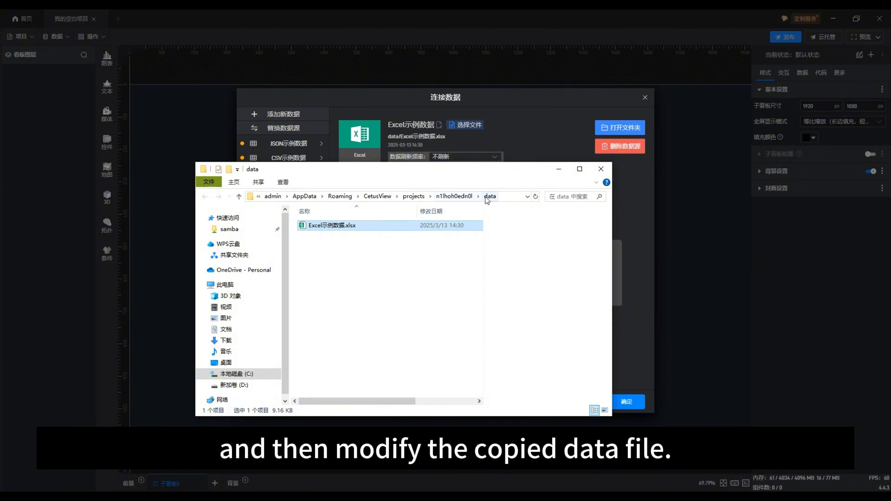
{"action": "left_click", "coordinate": [600, 170]}
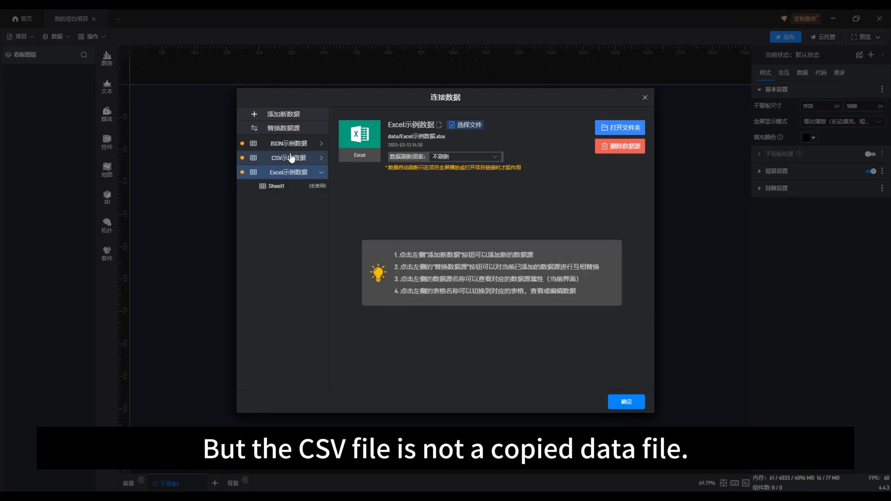
Show the local folder of the CSV示例数据 source's original file and select Excel示例数据.xlsx there.
{"action": "left_click", "coordinate": [295, 156]}
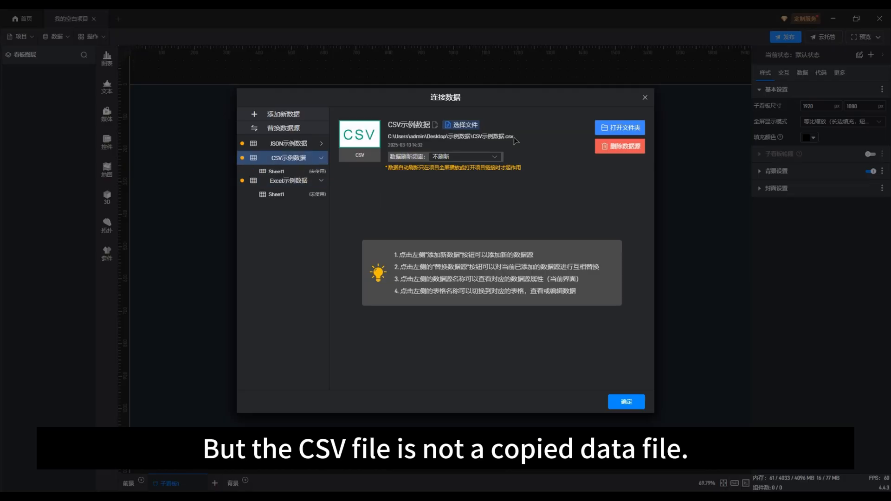
{"action": "left_click", "coordinate": [604, 128]}
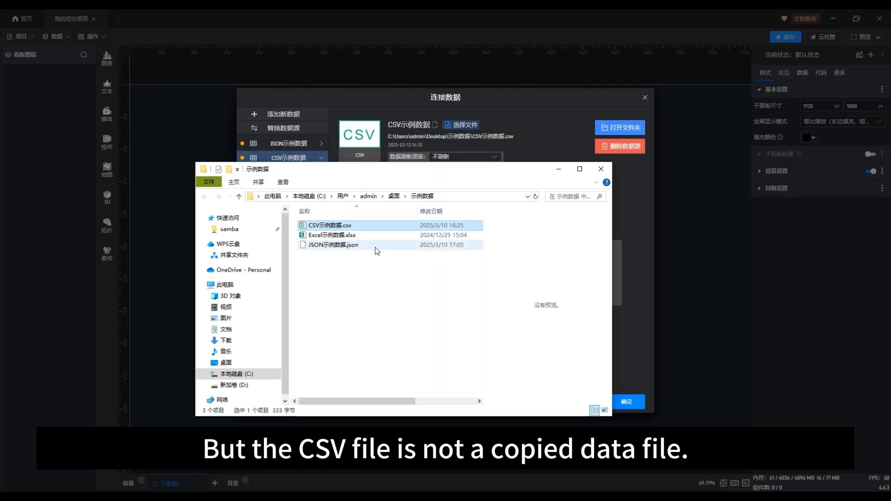
{"action": "left_click", "coordinate": [334, 236]}
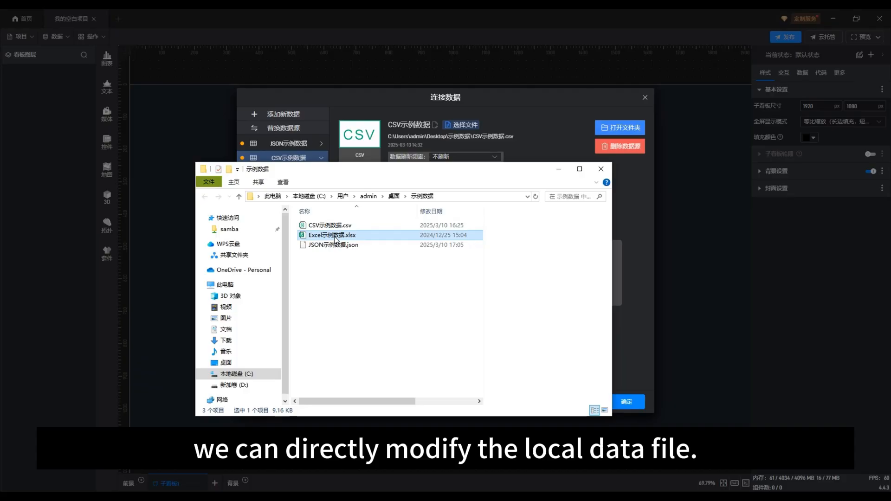